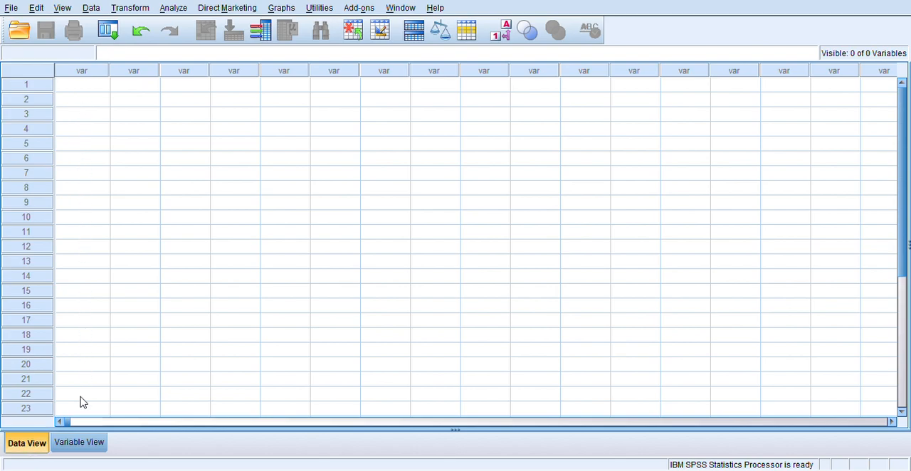
# Step: Define a new variable named "Nilai" in the first row of the variable definitions
pyautogui.click(87, 443)
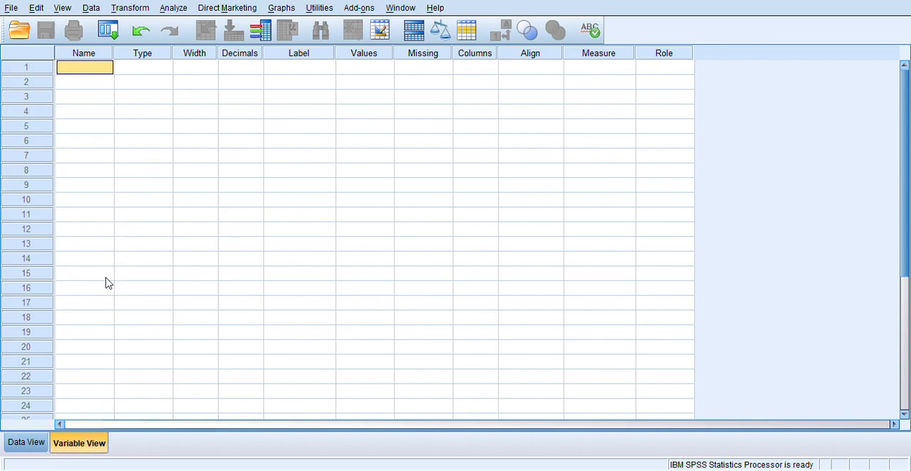
pyautogui.write('Nilai')
pyautogui.press('BackSpace')
pyautogui.press('BackSpace')
pyautogui.press('BackSpace')
pyautogui.press('BackSpace')
pyautogui.write('ilai')
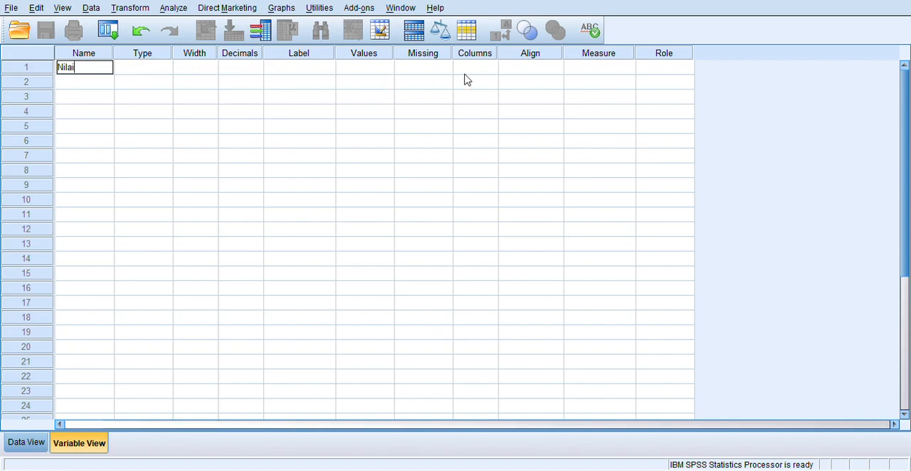
pyautogui.click(100, 128)
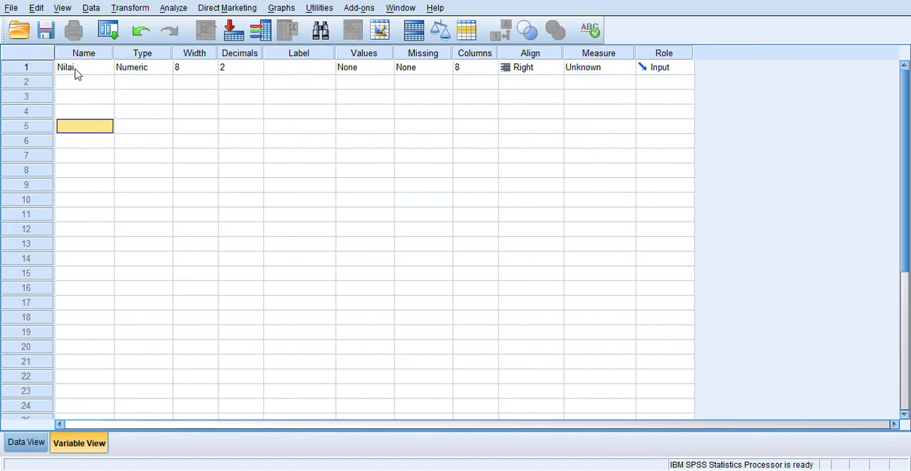
# Step: Label the Nilai variable "Nilai PAI" and set its measurement level to Scale
pyautogui.click(209, 68)
pyautogui.click(211, 65)
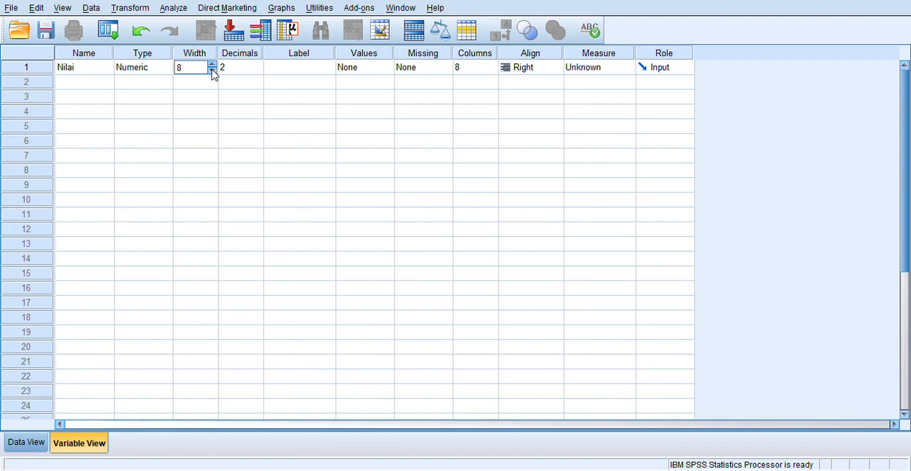
pyautogui.click(254, 71)
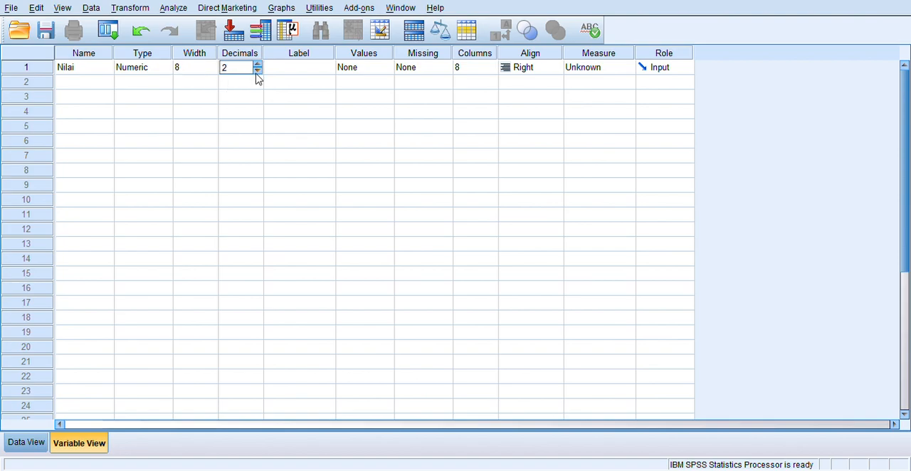
pyautogui.click(285, 70)
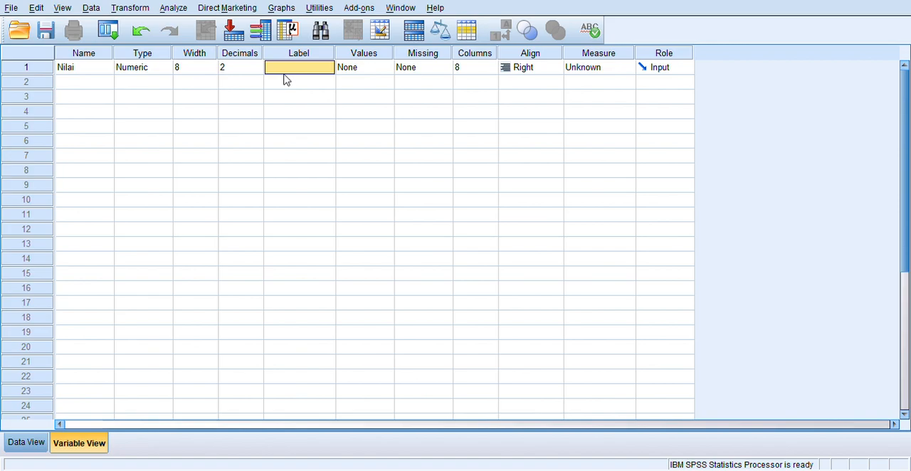
pyautogui.write('Nilai PAI')
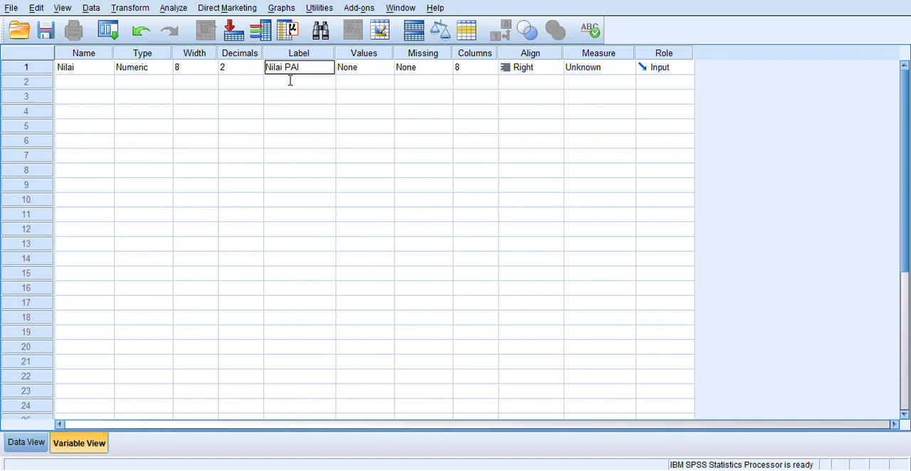
pyautogui.click(321, 156)
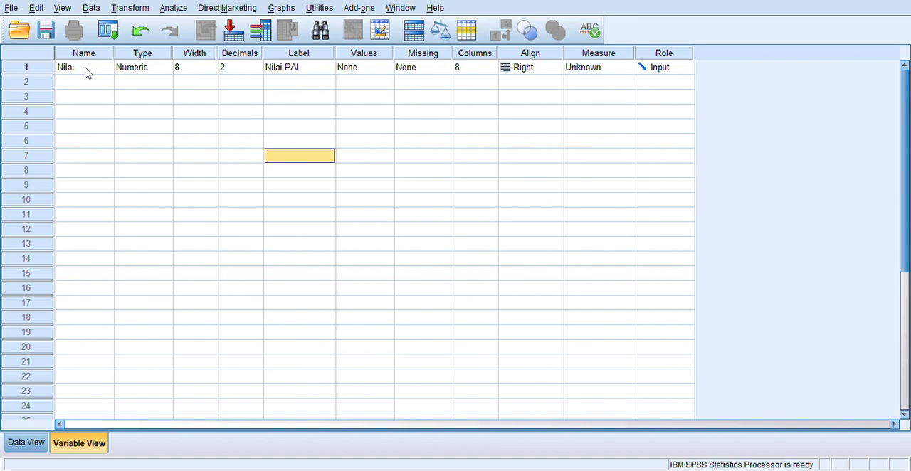
pyautogui.click(595, 68)
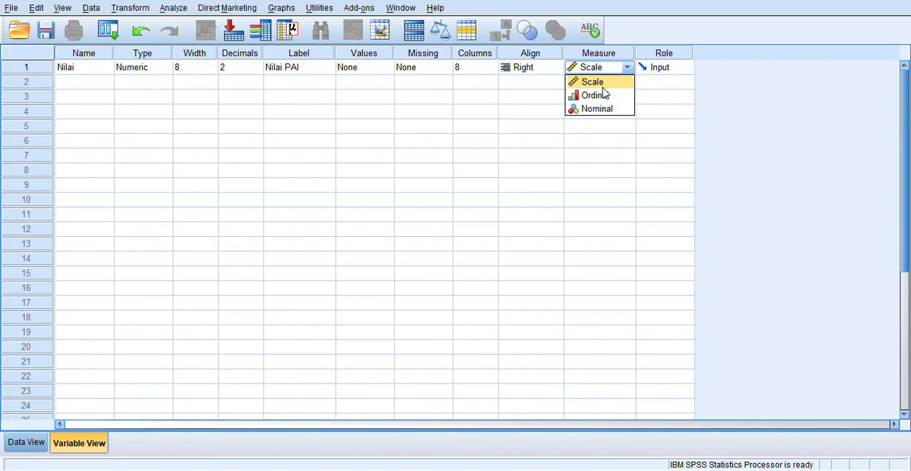
pyautogui.click(603, 87)
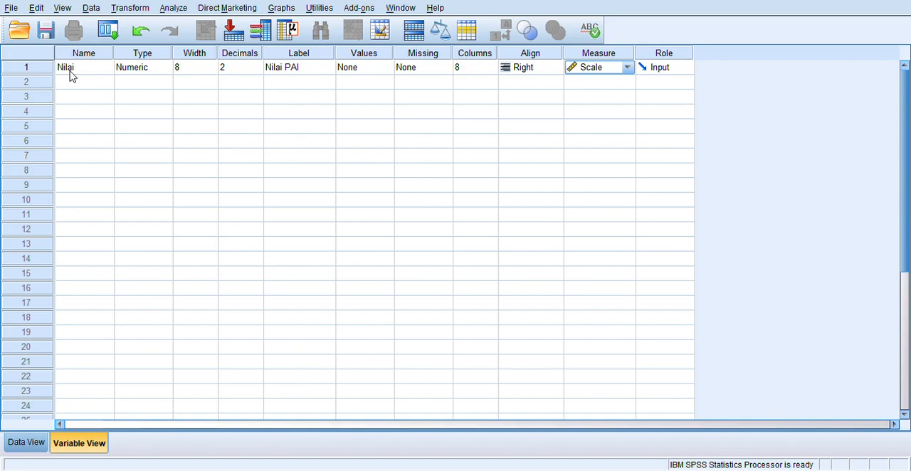
# Step: Enter the scores 100, 90, 100, 85 and 75 in rows 1 to 5 of the Nilai data column
pyautogui.click(27, 443)
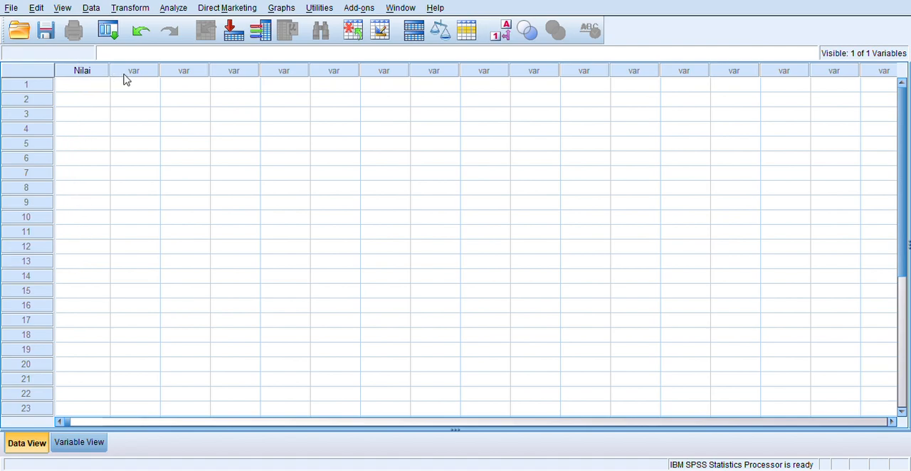
pyautogui.click(80, 88)
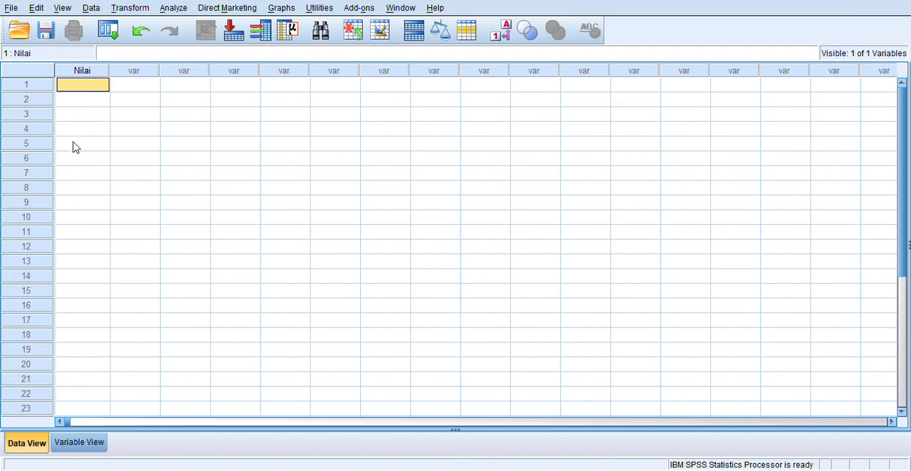
pyautogui.write('100')
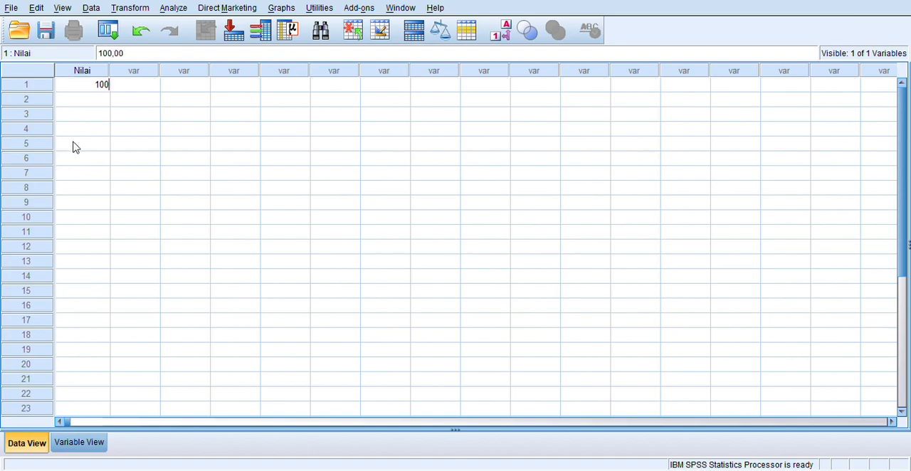
pyautogui.press('Return')
pyautogui.write('90')
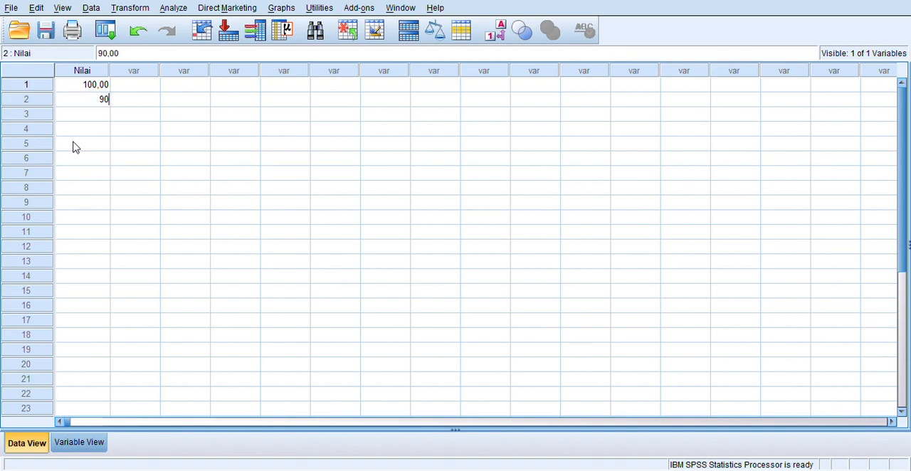
pyautogui.press('Return')
pyautogui.write('100')
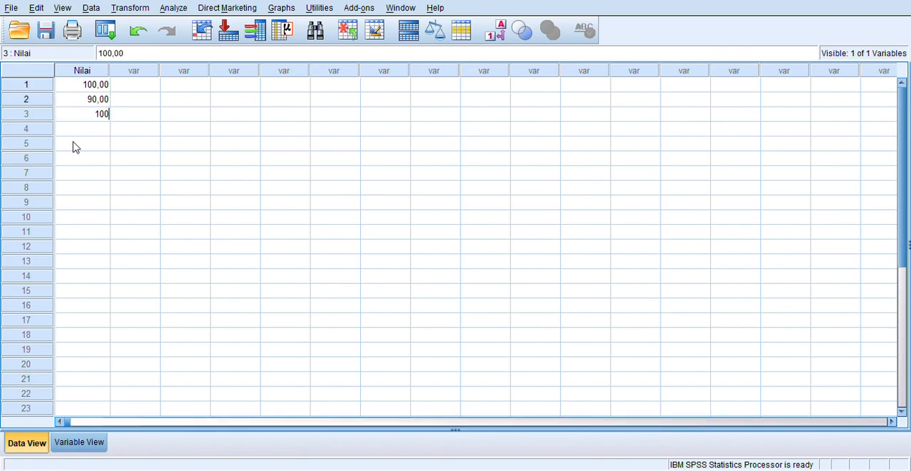
pyautogui.press('Return')
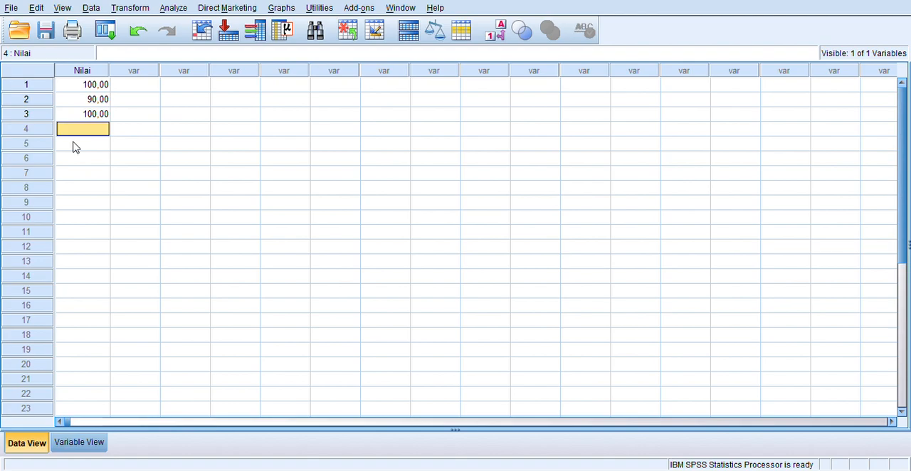
pyautogui.write('85')
pyautogui.press('Return')
pyautogui.write('75')
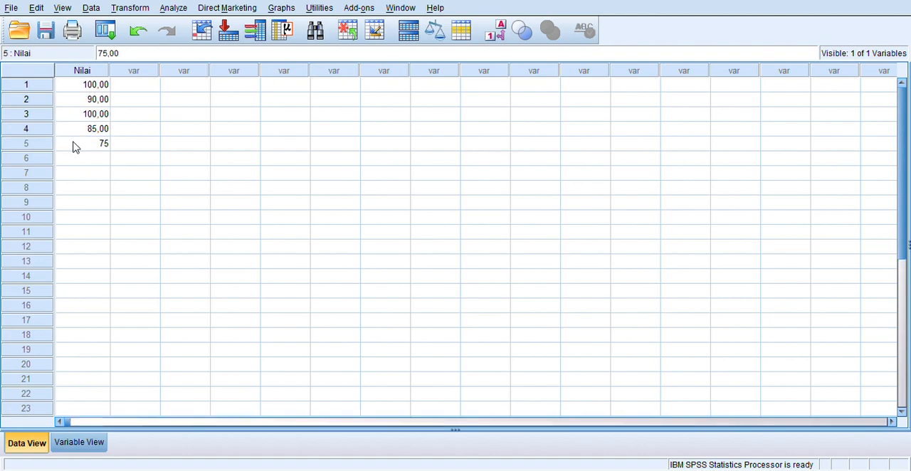
pyautogui.press('Return')
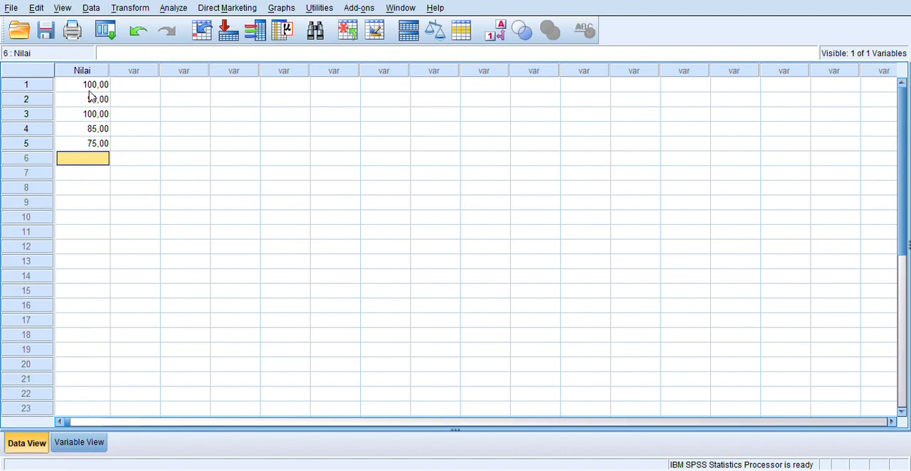
# Step: Reduce the Nilai variable's decimals to 0, checking how the scores display in the data sheet
pyautogui.click(76, 443)
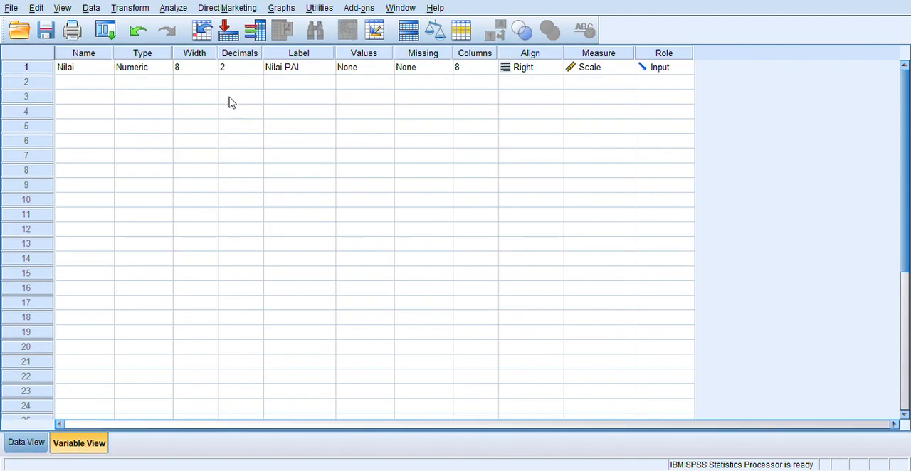
pyautogui.click(255, 69)
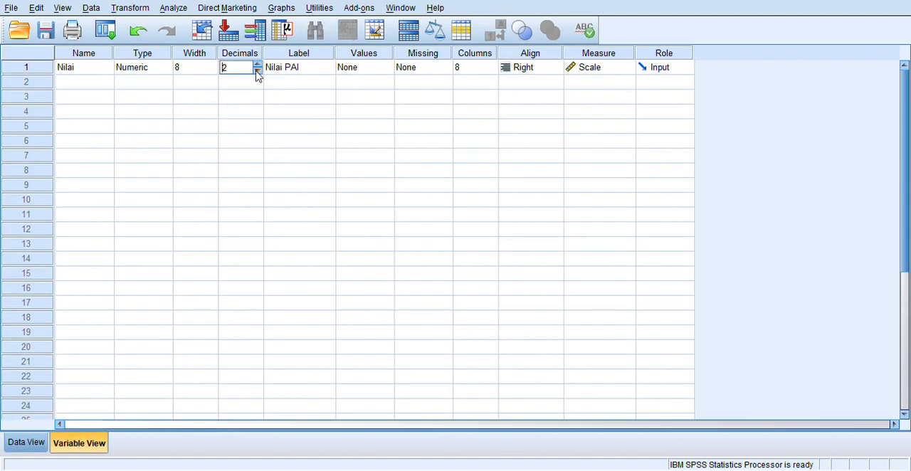
pyautogui.click(30, 443)
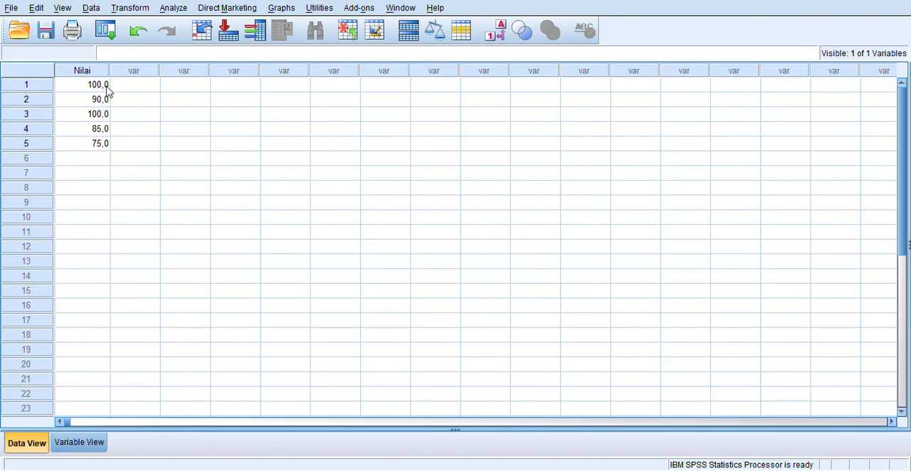
pyautogui.click(74, 449)
pyautogui.click(260, 67)
pyautogui.click(257, 70)
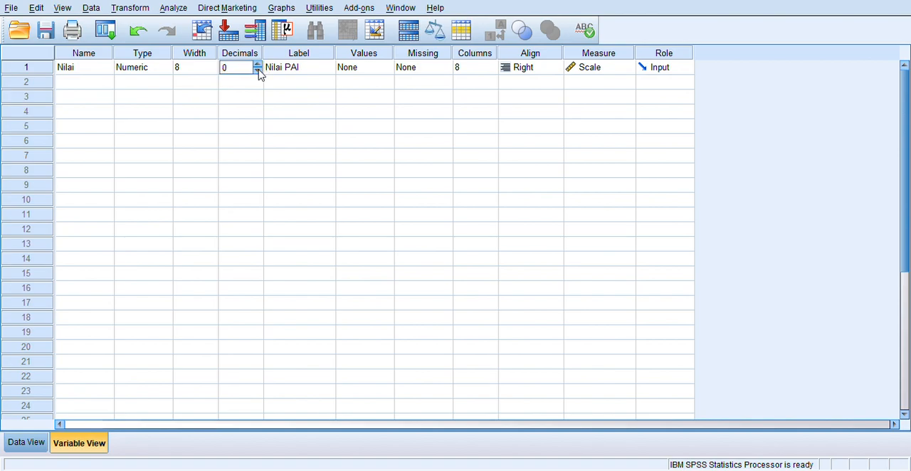
pyautogui.click(26, 443)
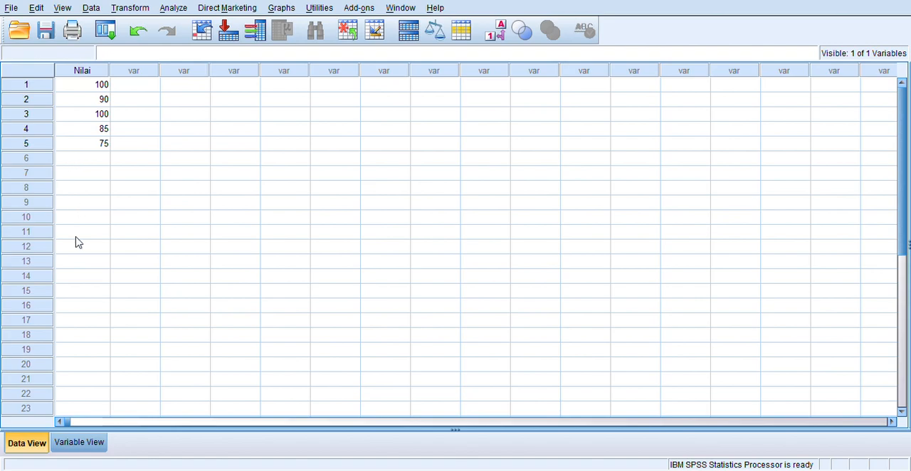
pyautogui.click(77, 442)
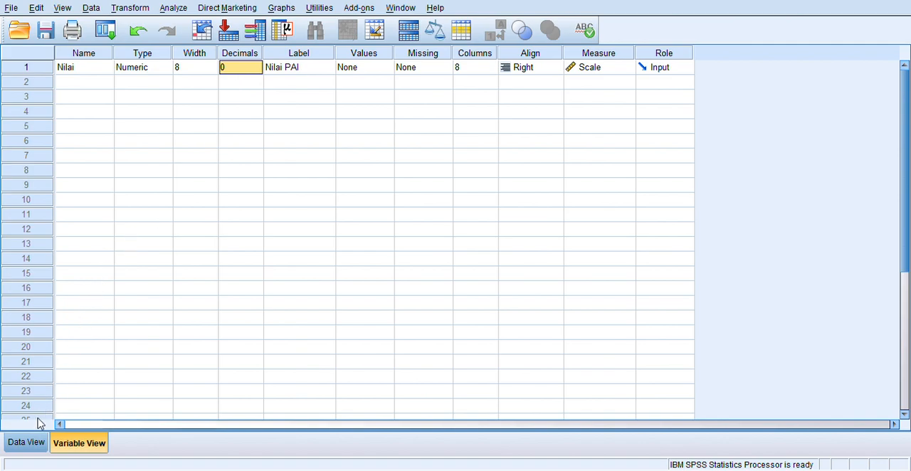
pyautogui.click(24, 445)
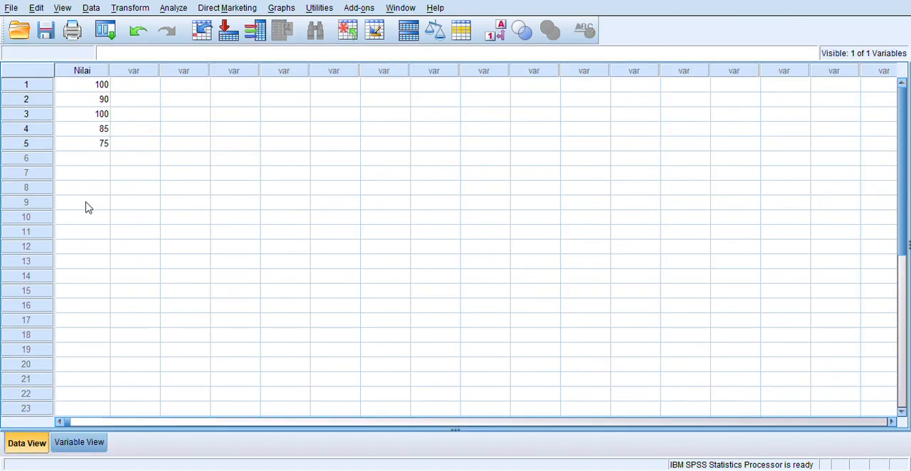
pyautogui.click(68, 447)
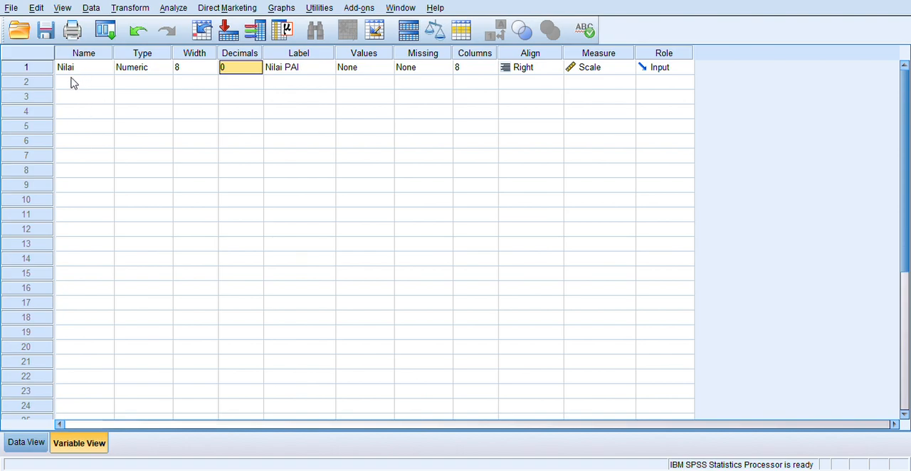
pyautogui.click(28, 444)
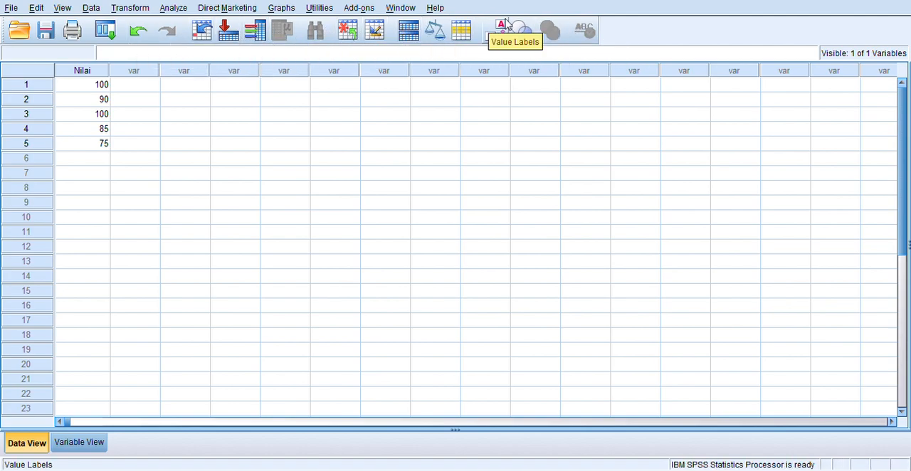
pyautogui.click(10, 8)
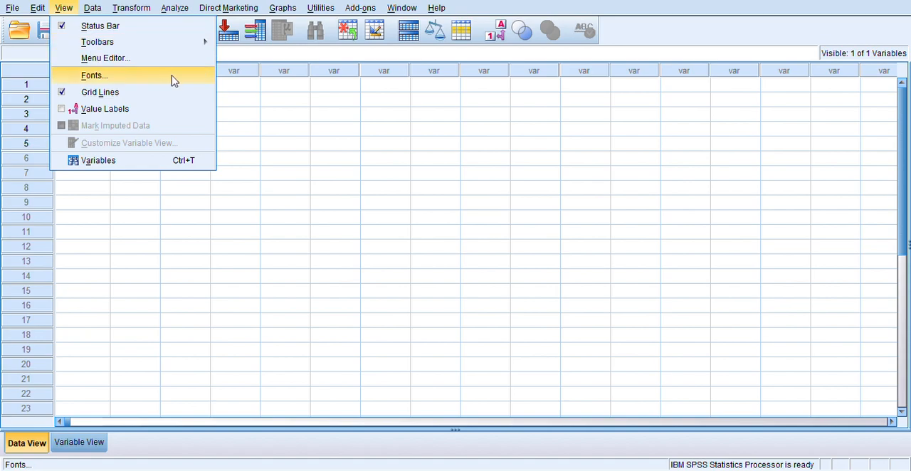
pyautogui.moveTo(36, 11)
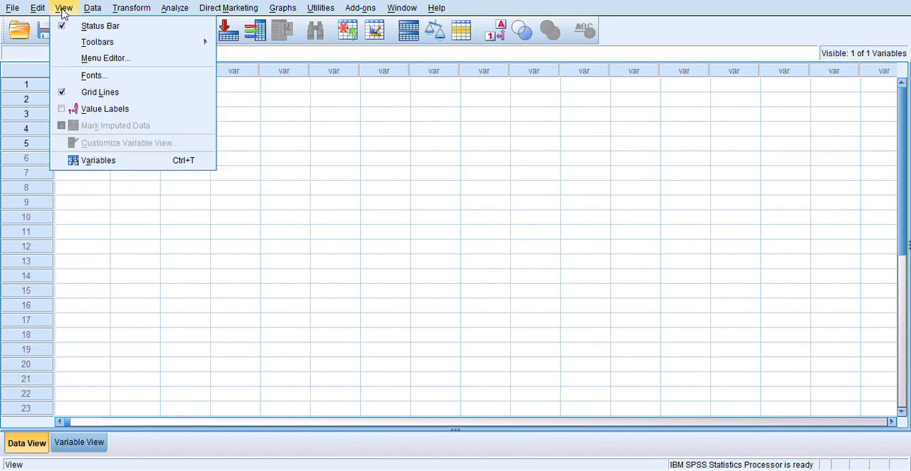
pyautogui.moveTo(94, 11)
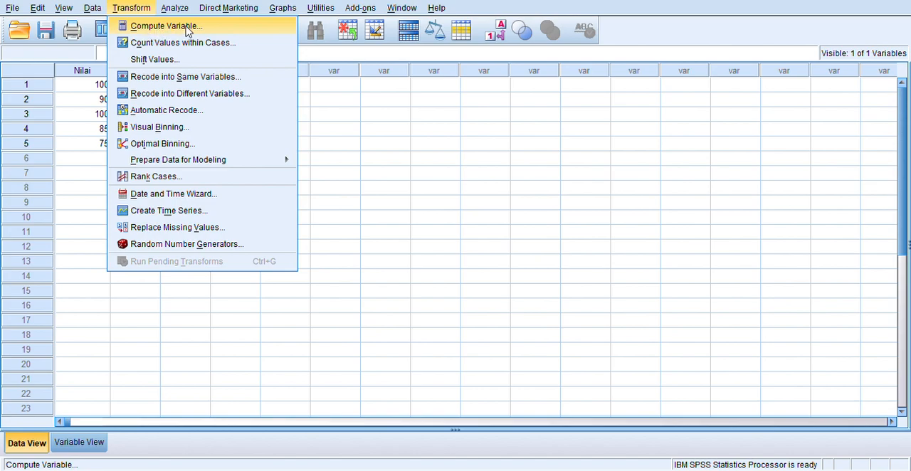
pyautogui.moveTo(179, 12)
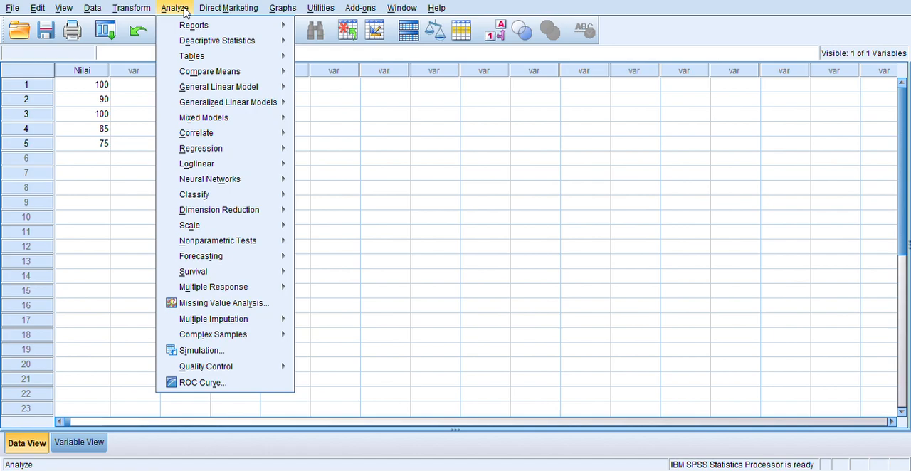
pyautogui.moveTo(204, 250)
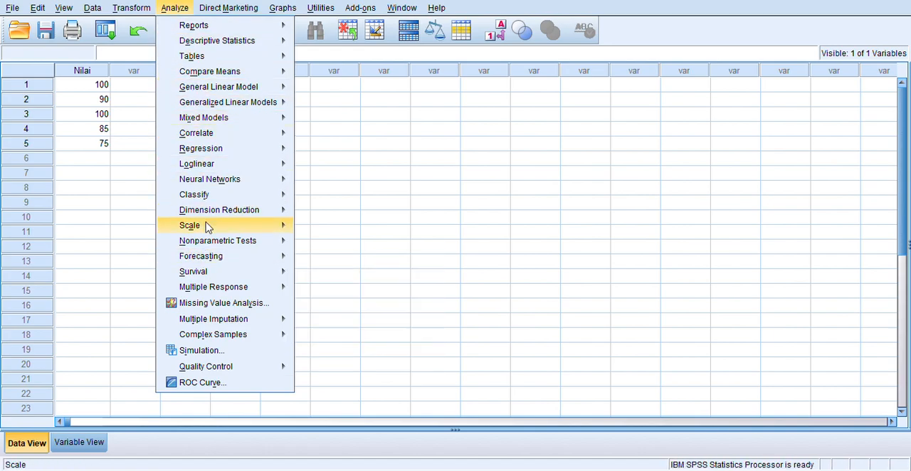
pyautogui.moveTo(211, 29)
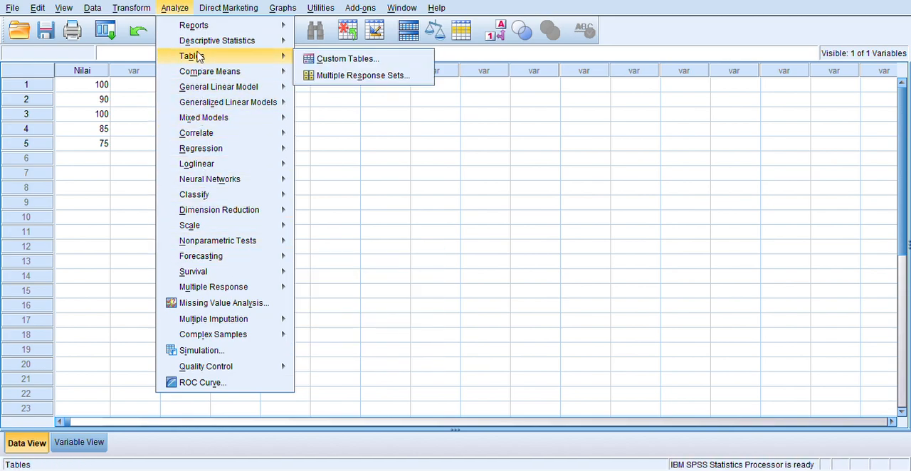
pyautogui.moveTo(198, 44)
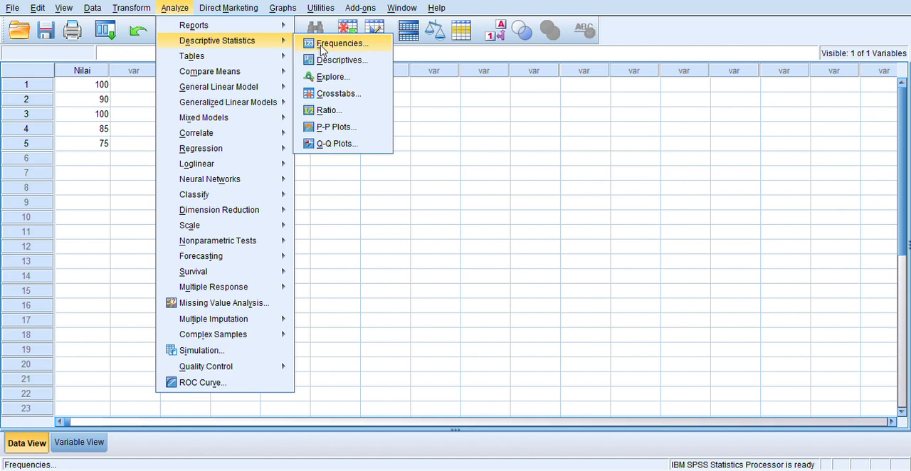
pyautogui.moveTo(278, 76)
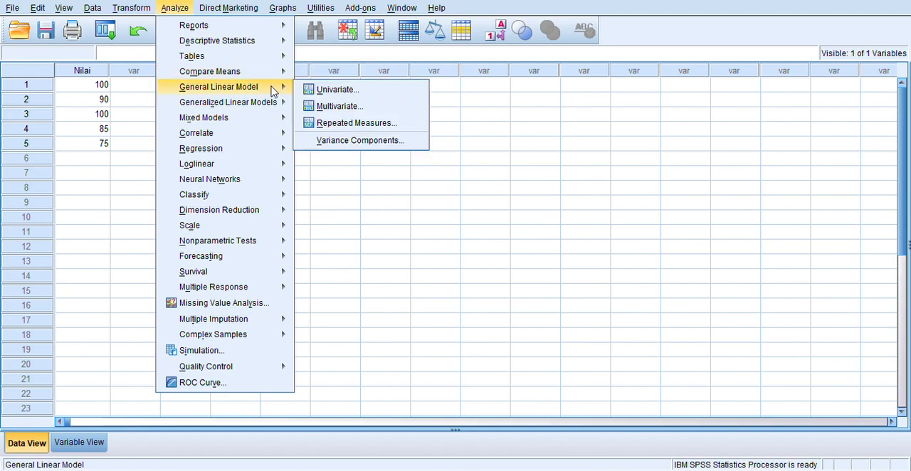
# Step: Survey the statistical analysis procedures, including descriptive statistics, mean comparison, regression, classification and scale reliability, plus the charting and utility commands
pyautogui.moveTo(268, 139)
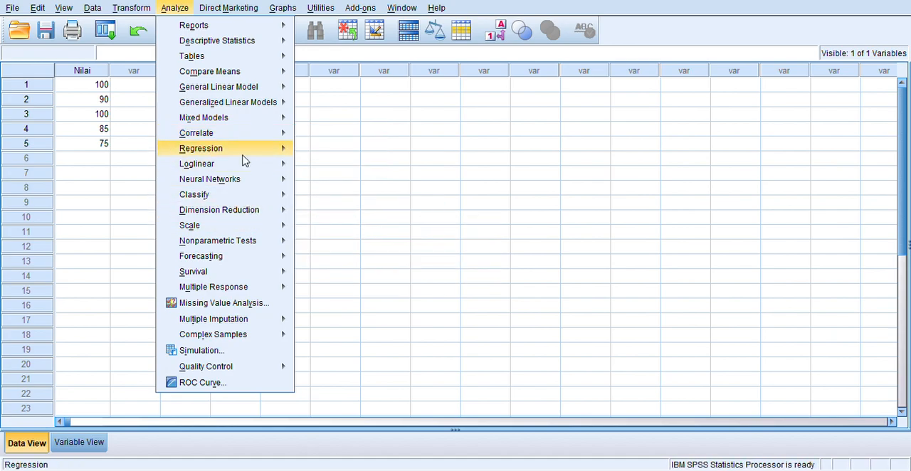
pyautogui.moveTo(244, 151)
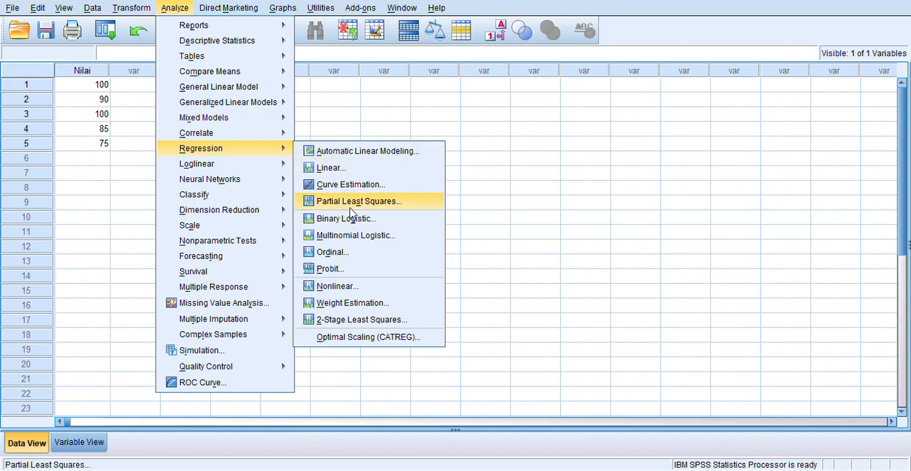
pyautogui.moveTo(268, 200)
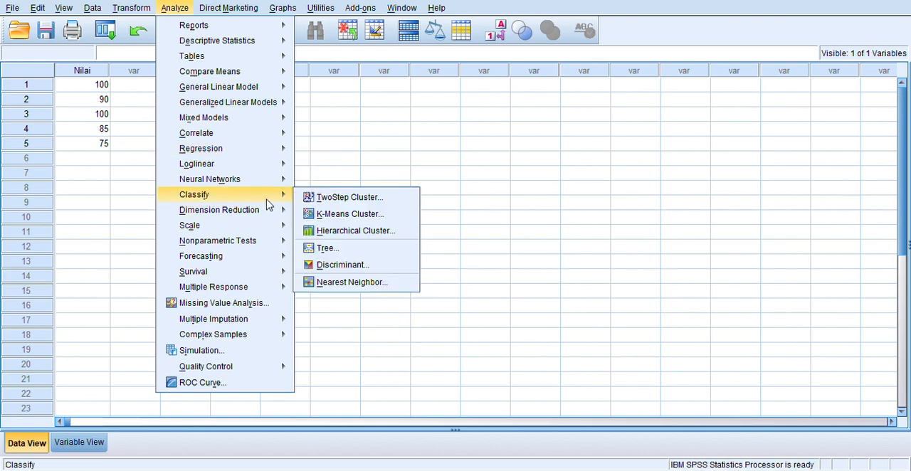
pyautogui.moveTo(265, 229)
pyautogui.moveTo(236, 121)
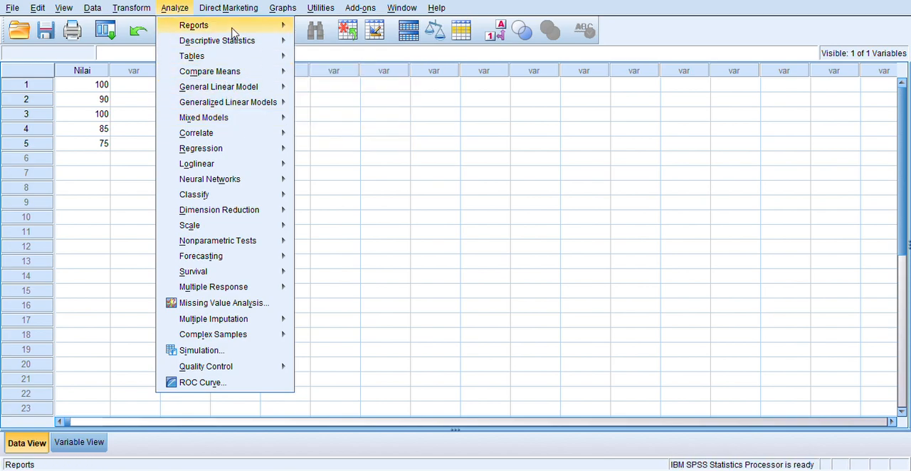
pyautogui.moveTo(240, 276)
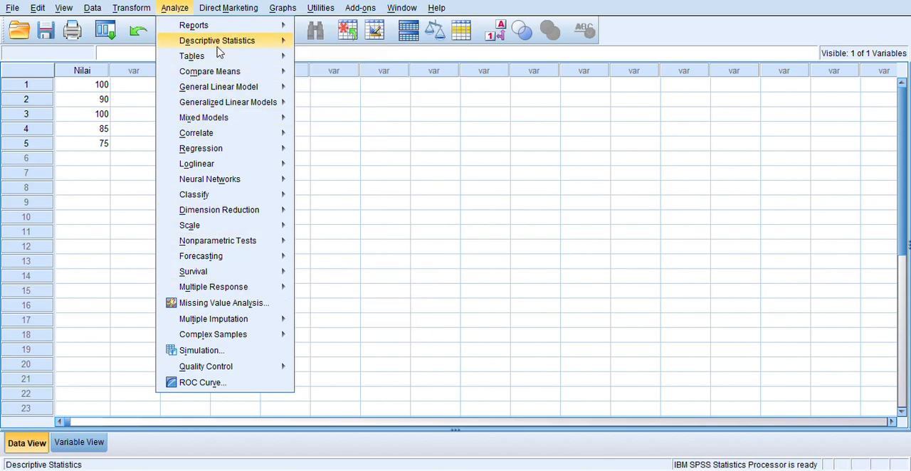
pyautogui.moveTo(232, 75)
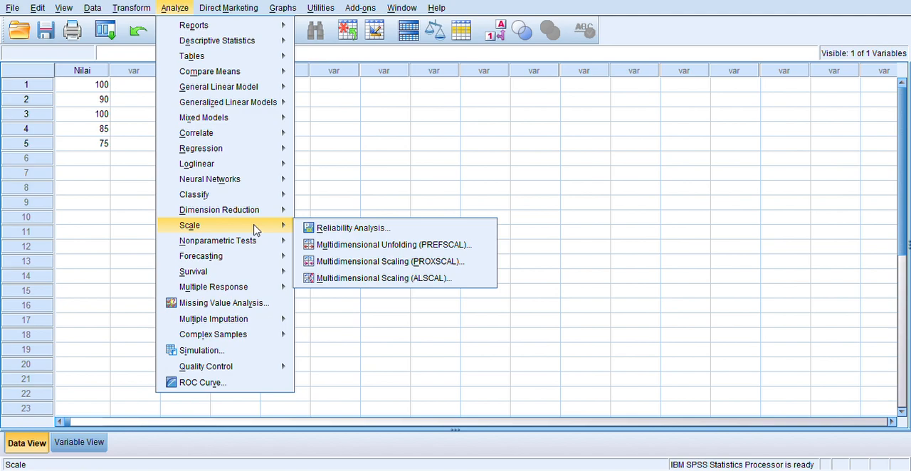
pyautogui.moveTo(258, 240)
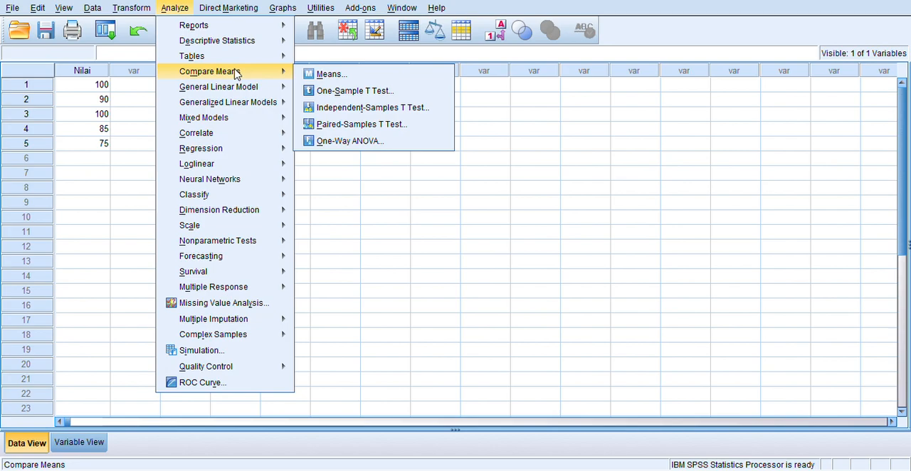
pyautogui.moveTo(236, 47)
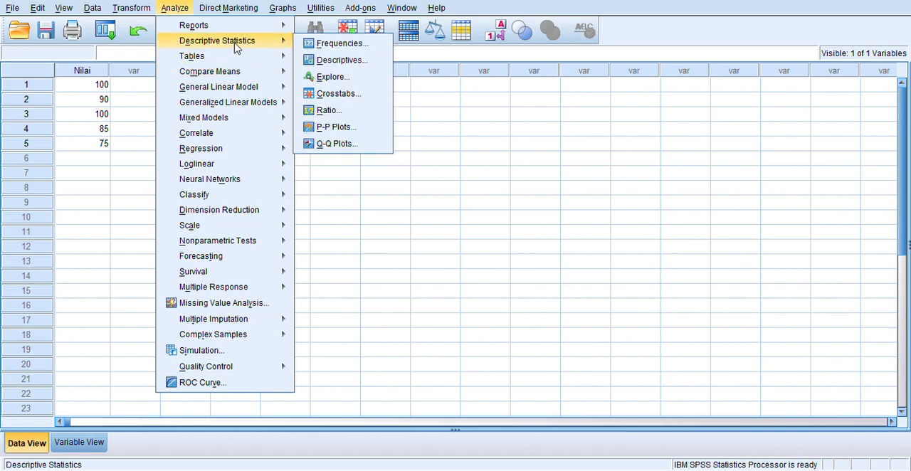
pyautogui.moveTo(223, 324)
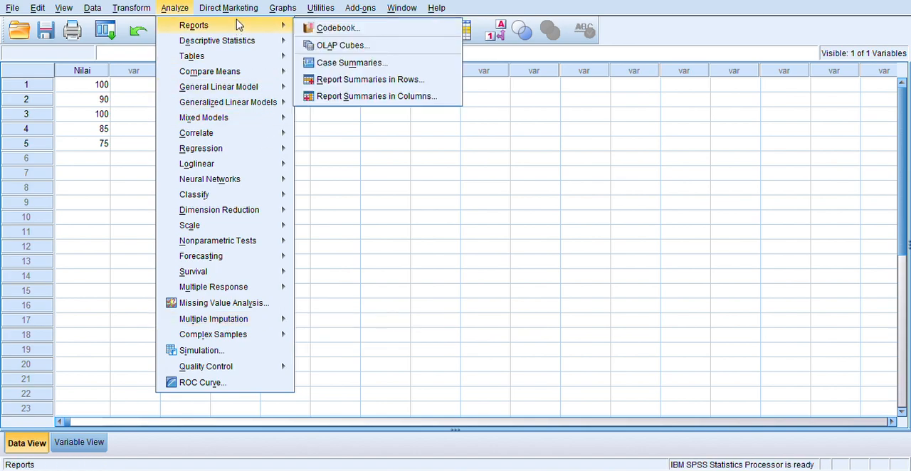
pyautogui.moveTo(235, 12)
pyautogui.moveTo(277, 14)
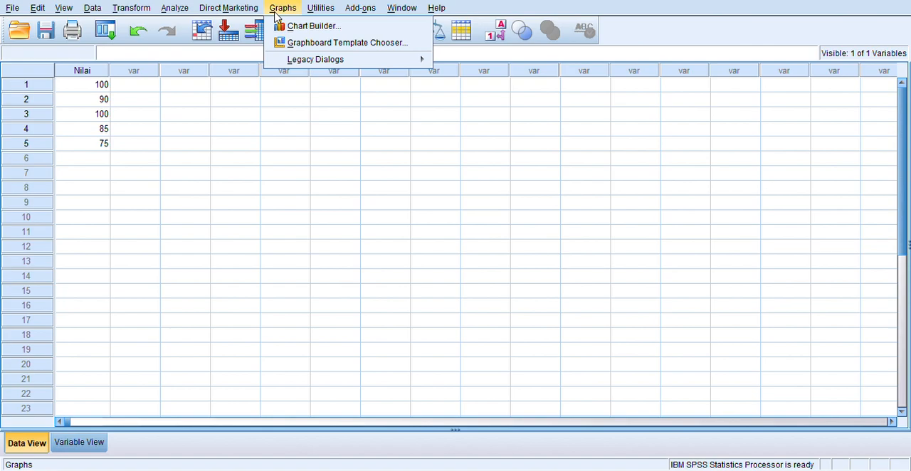
pyautogui.moveTo(321, 60)
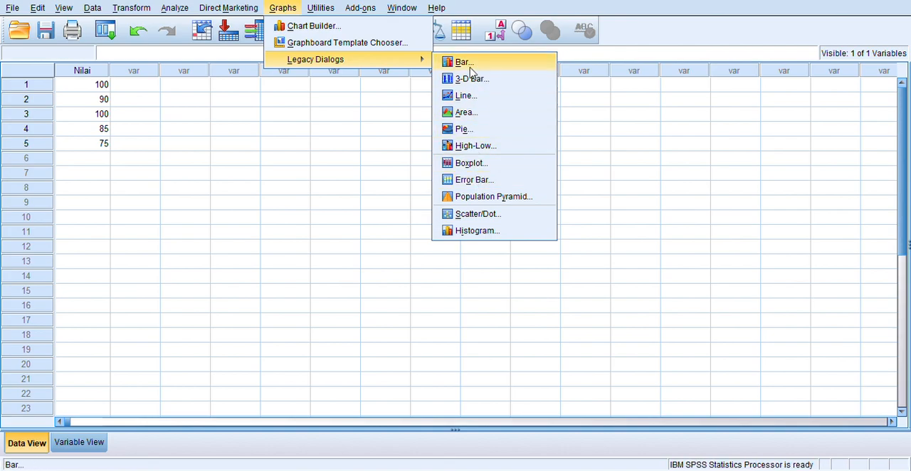
pyautogui.moveTo(312, 14)
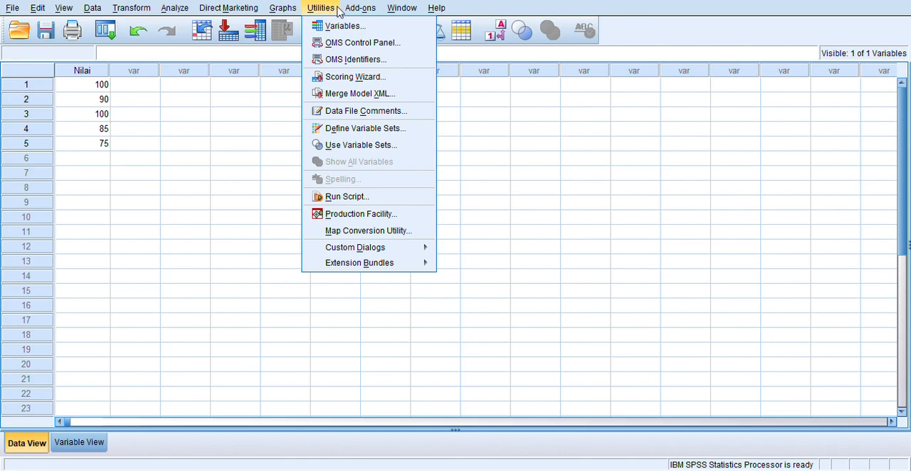
pyautogui.moveTo(396, 11)
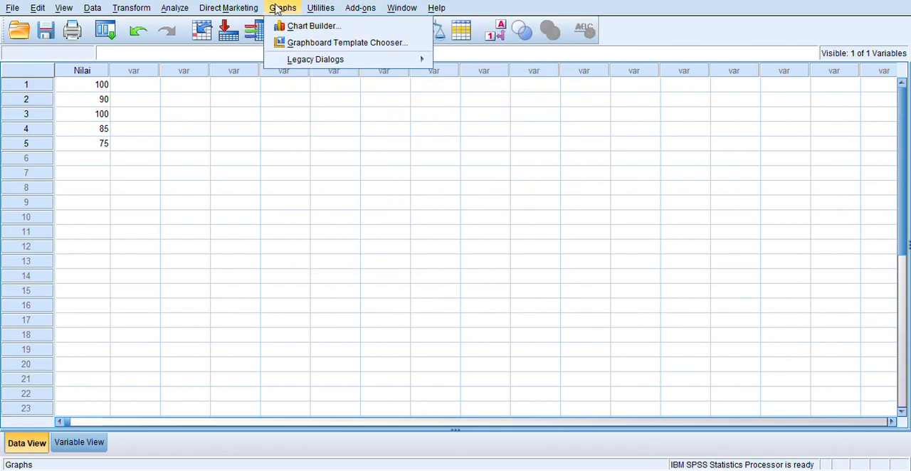
pyautogui.moveTo(64, 7)
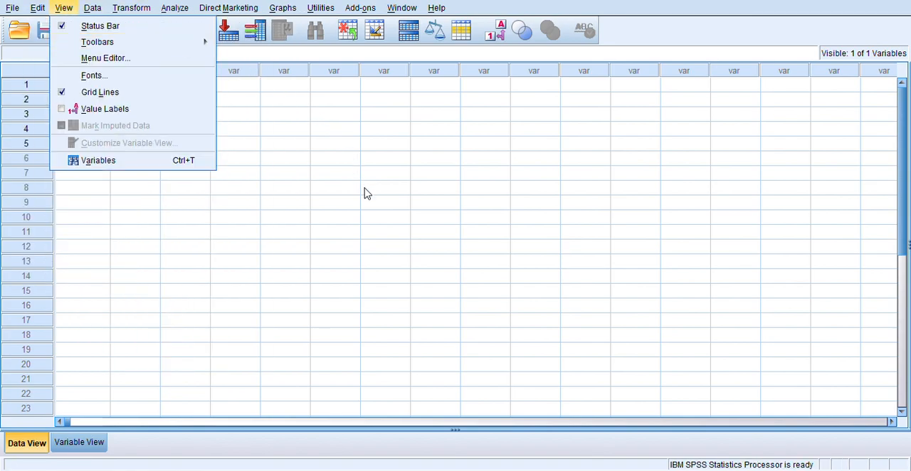
pyautogui.click(409, 174)
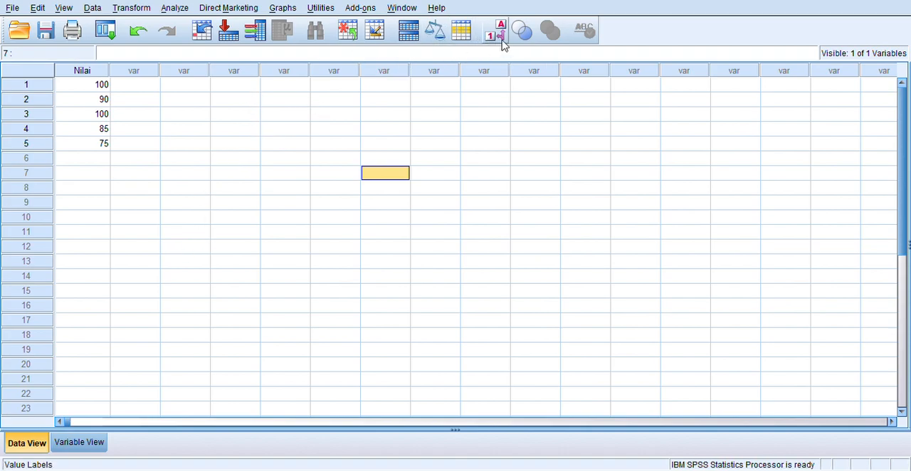
# Step: Define a new numeric variable named "Minat" in the second row of the variable definitions
pyautogui.click(82, 442)
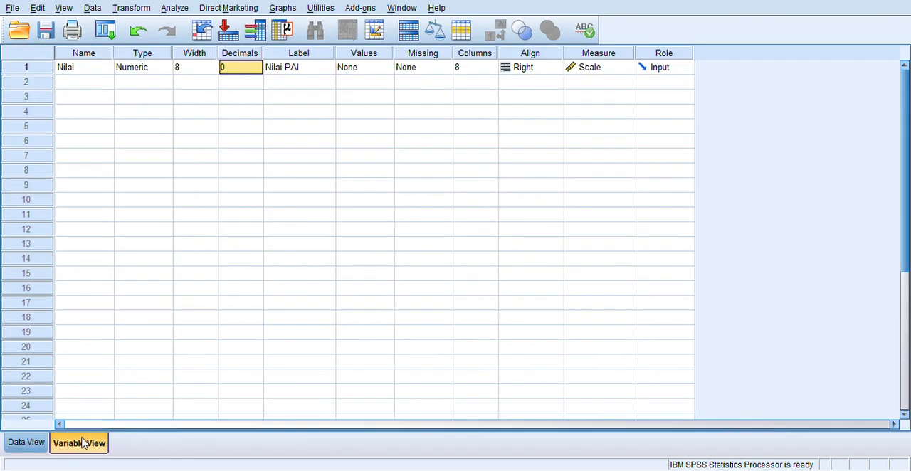
pyautogui.click(81, 85)
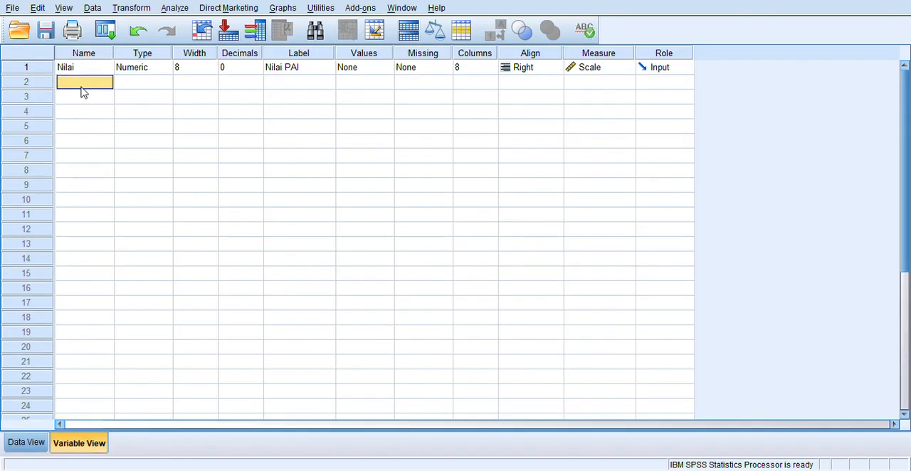
pyautogui.write('Minat')
pyautogui.click(168, 89)
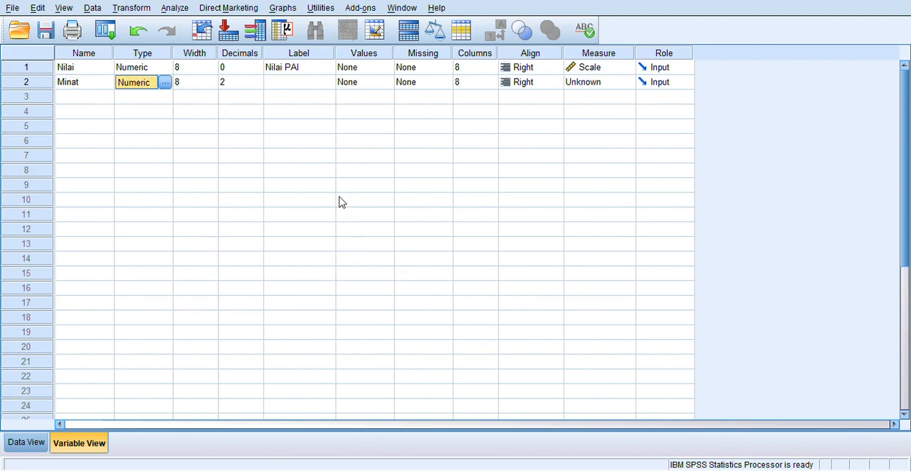
# Step: Label the Minat variable "Minat Kuliah Online"
pyautogui.click(295, 83)
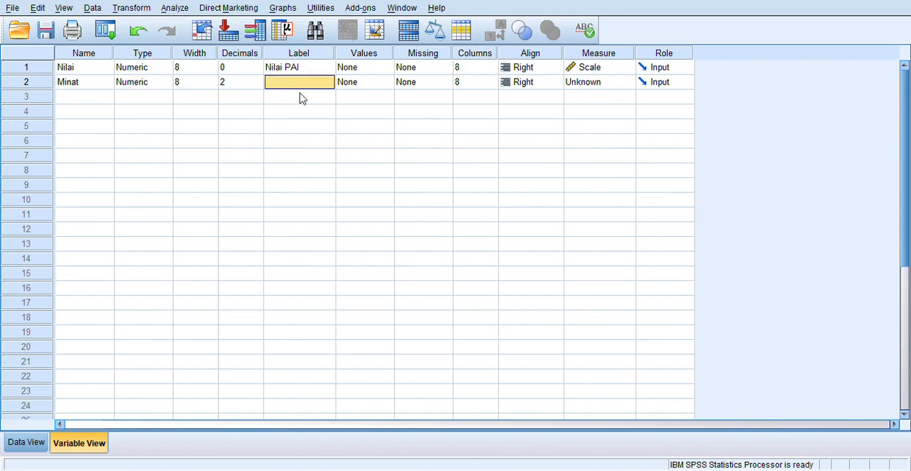
pyautogui.write('Minat')
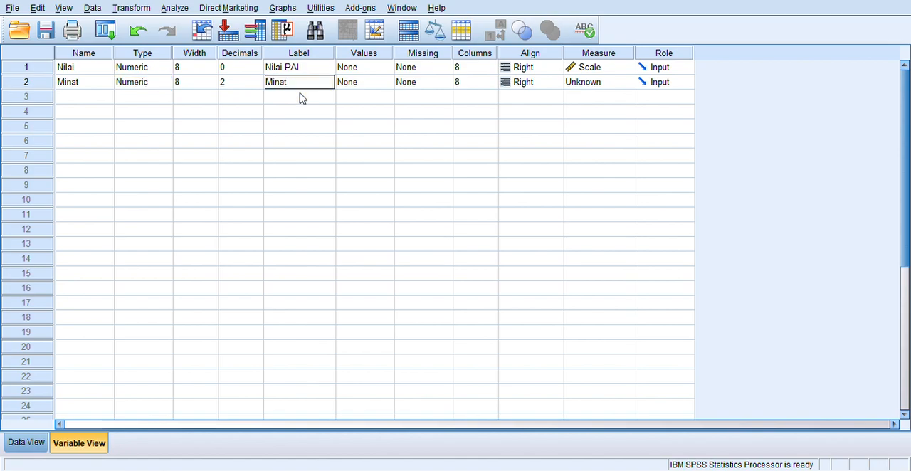
pyautogui.write(' Kulia')
pyautogui.press('BackSpace')
pyautogui.write('iah Online')
pyautogui.click(330, 155)
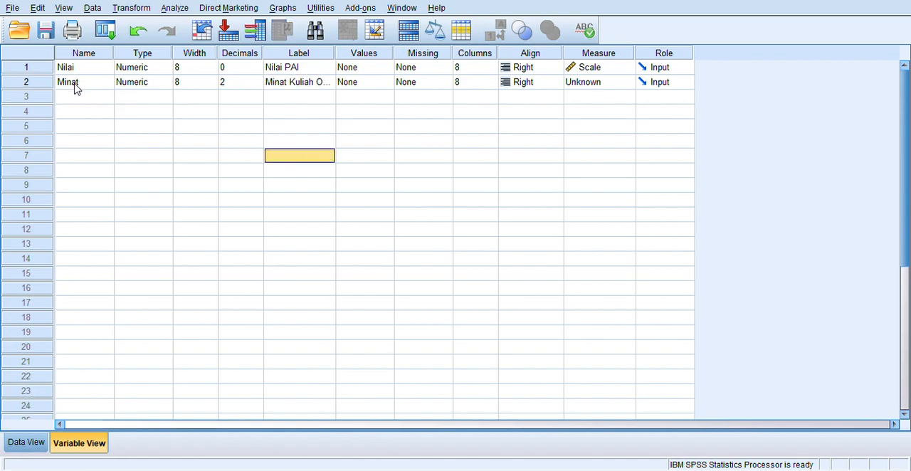
# Step: Assign the value labels 1 = "Setuju" and 2 = "Tidak Setuju" to the Minat variable and set its measurement level to Ordinal
pyautogui.click(380, 88)
pyautogui.click(385, 85)
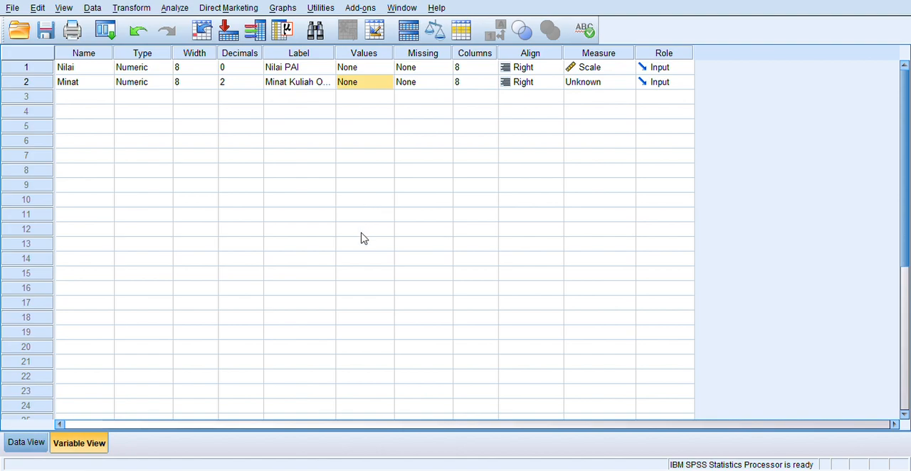
pyautogui.click(363, 186)
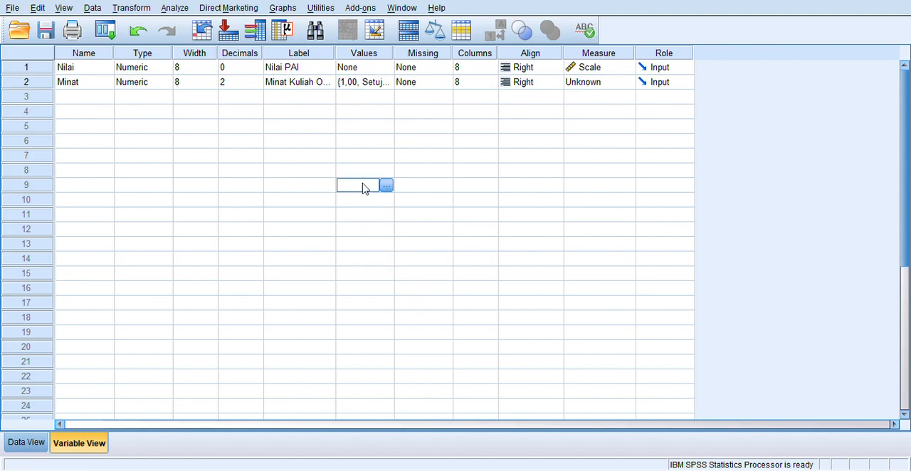
pyautogui.click(611, 84)
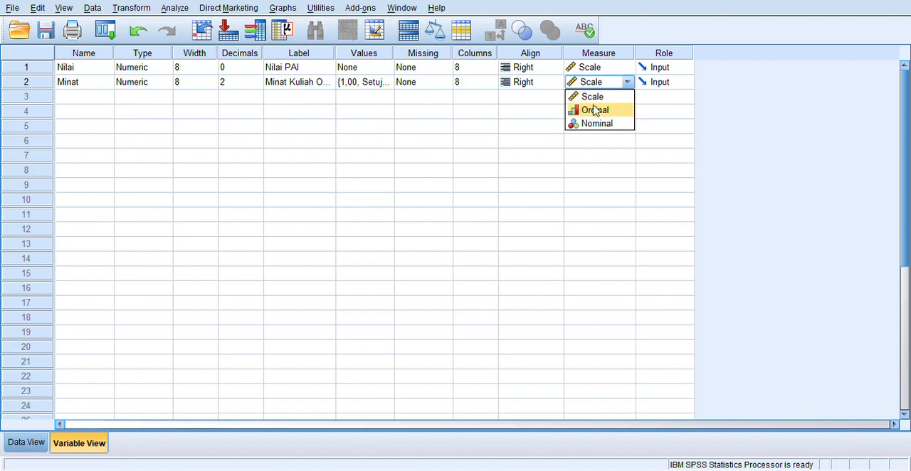
pyautogui.click(595, 111)
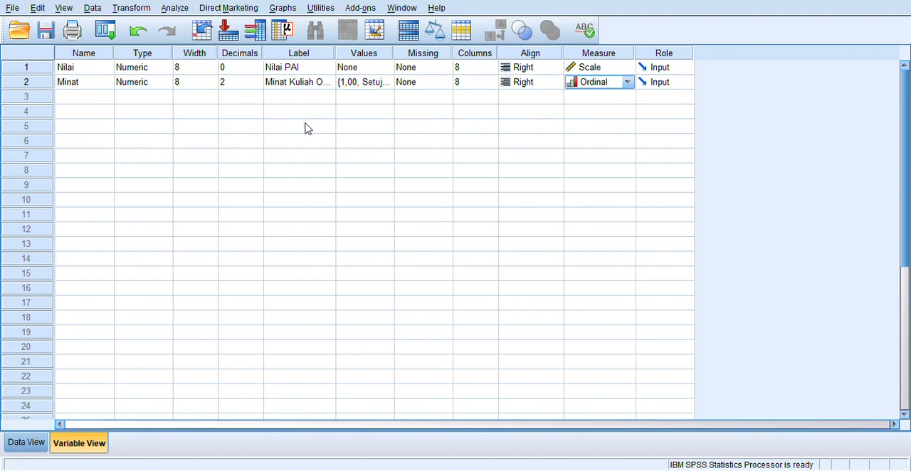
# Step: Enter the codes 1, 2, 2, 1 and 2 in rows 1 to 5 of the Minat data column
pyautogui.click(25, 442)
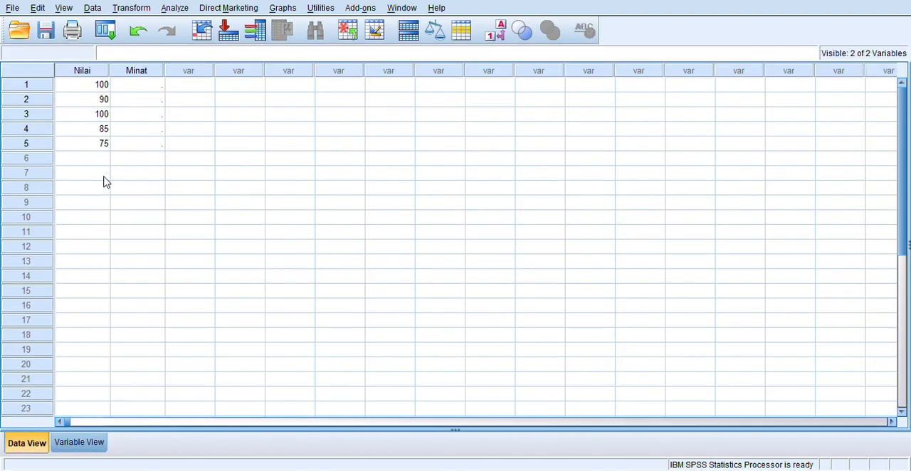
pyautogui.click(146, 84)
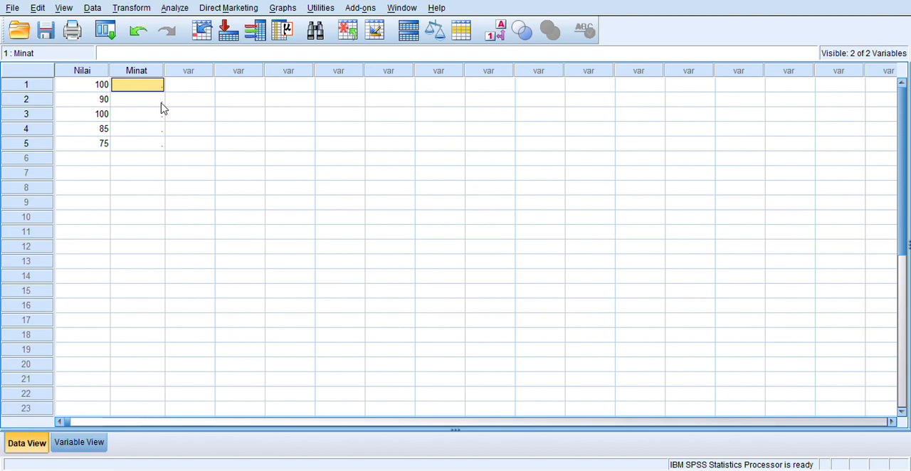
pyautogui.write('1')
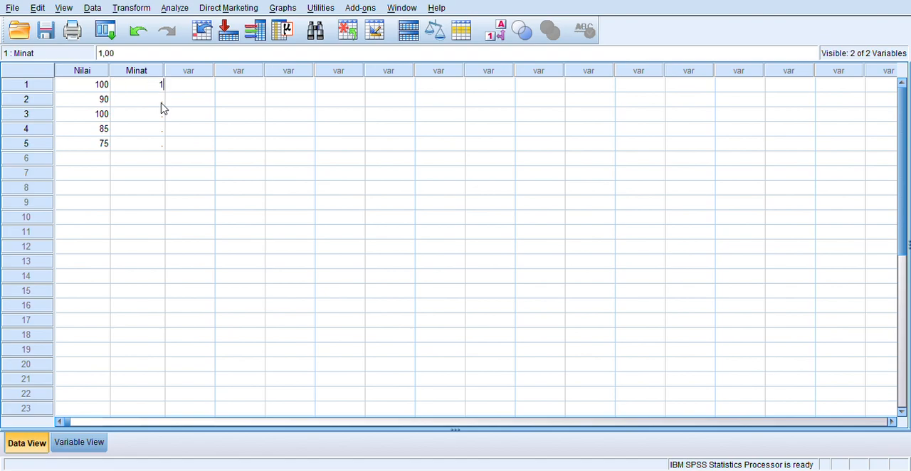
pyautogui.press('Return')
pyautogui.write('2')
pyautogui.press('Return')
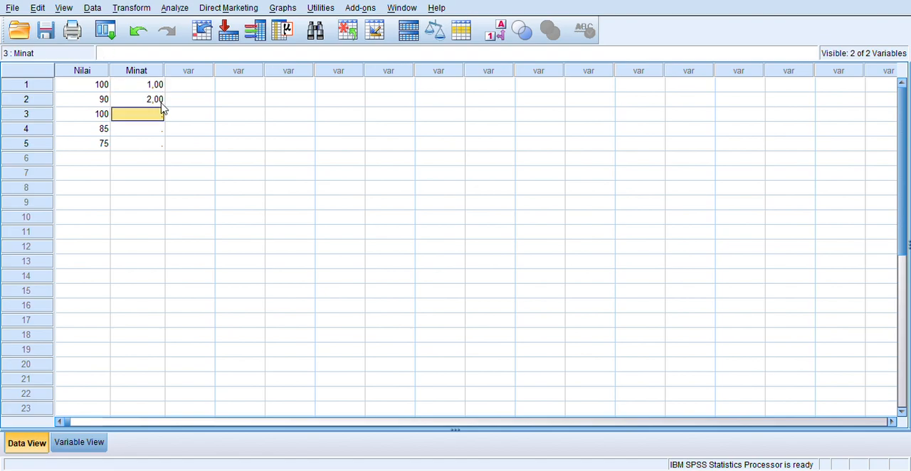
pyautogui.write('2')
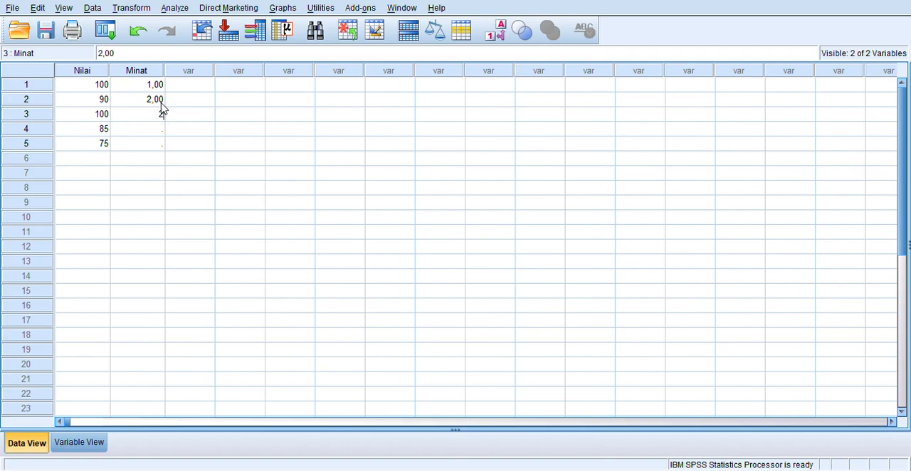
pyautogui.press('Return')
pyautogui.write('1')
pyautogui.press('Return')
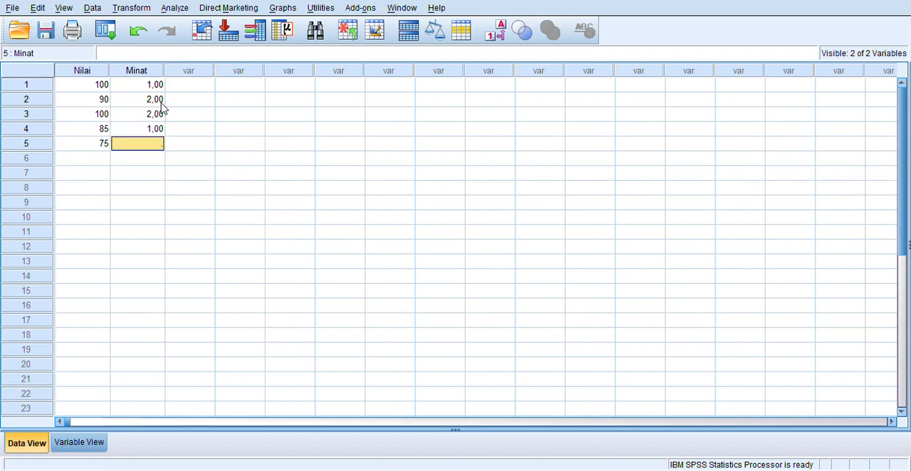
pyautogui.write('2')
pyautogui.press('Return')
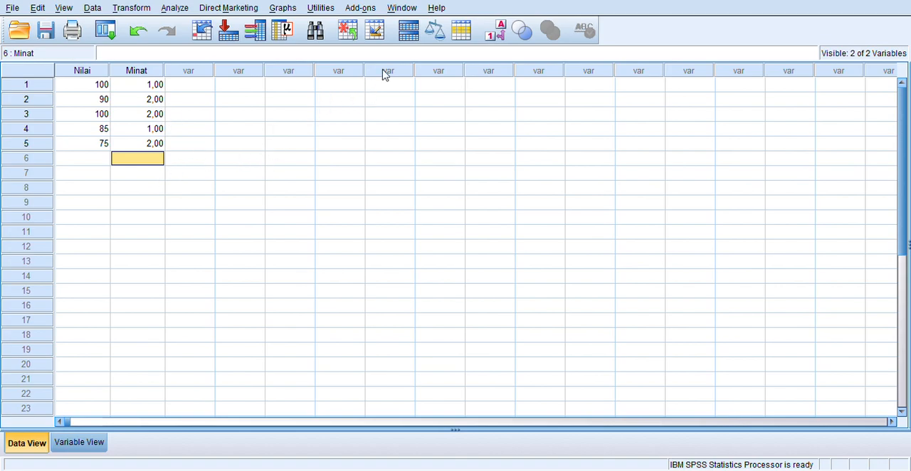
# Step: Compare the Minat column shown as value labels and as numeric codes, and check the label definitions among the variable settings
pyautogui.click(496, 34)
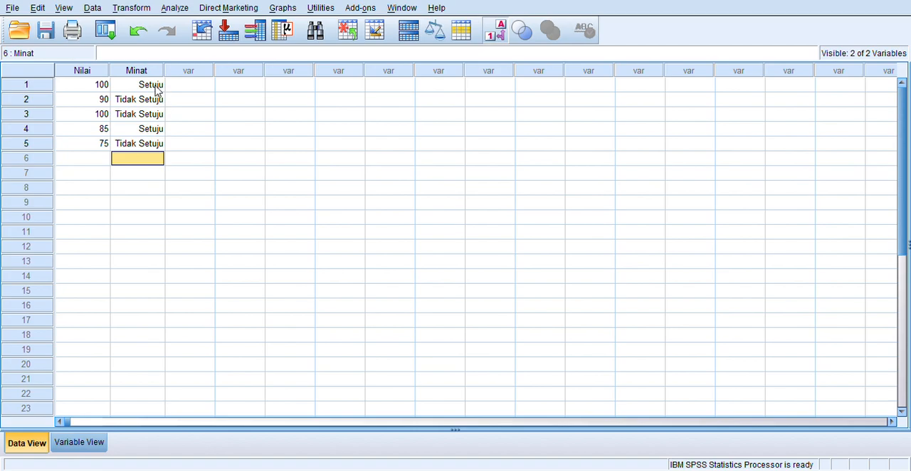
pyautogui.click(499, 32)
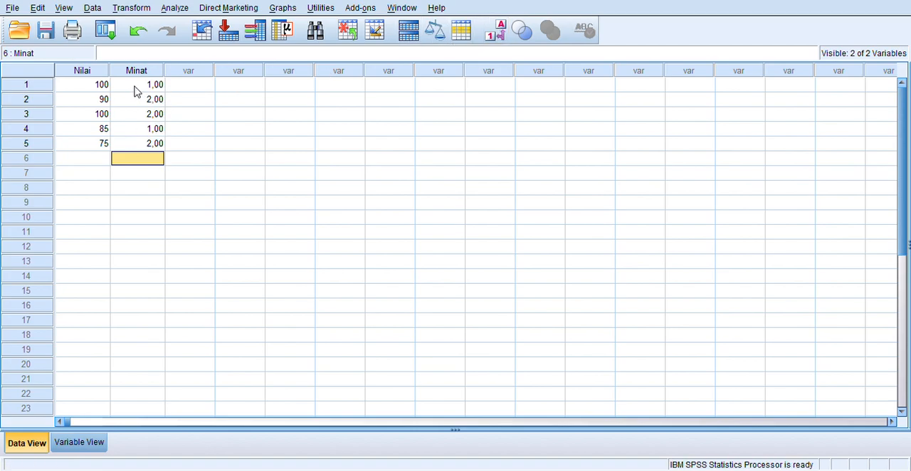
pyautogui.click(497, 32)
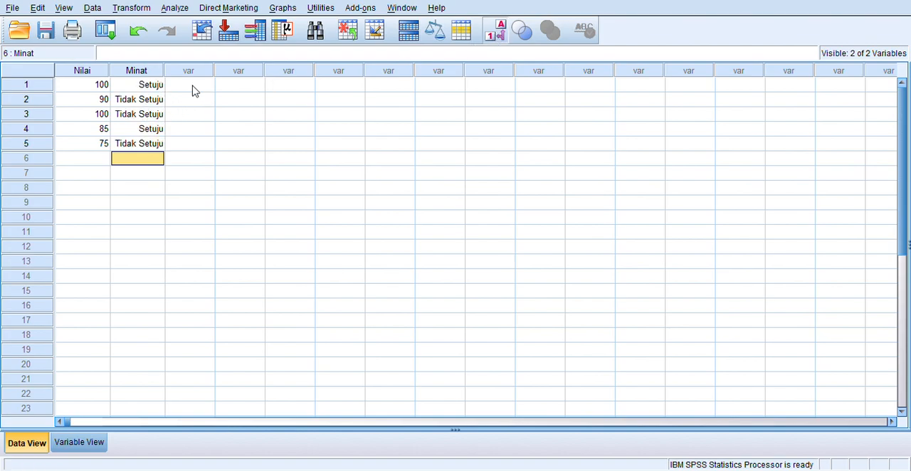
pyautogui.click(497, 32)
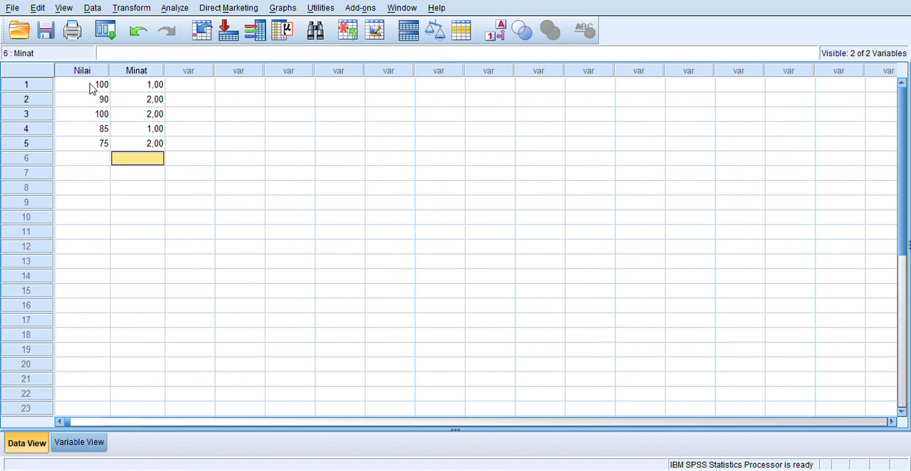
pyautogui.click(97, 440)
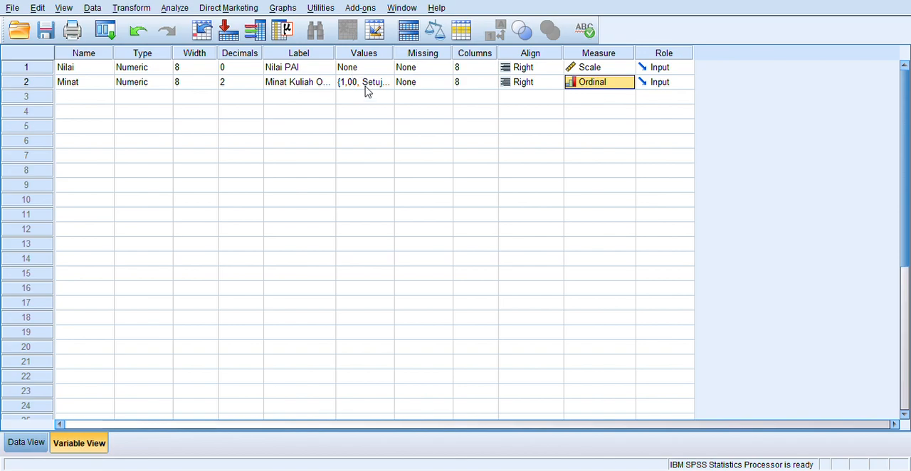
pyautogui.click(30, 443)
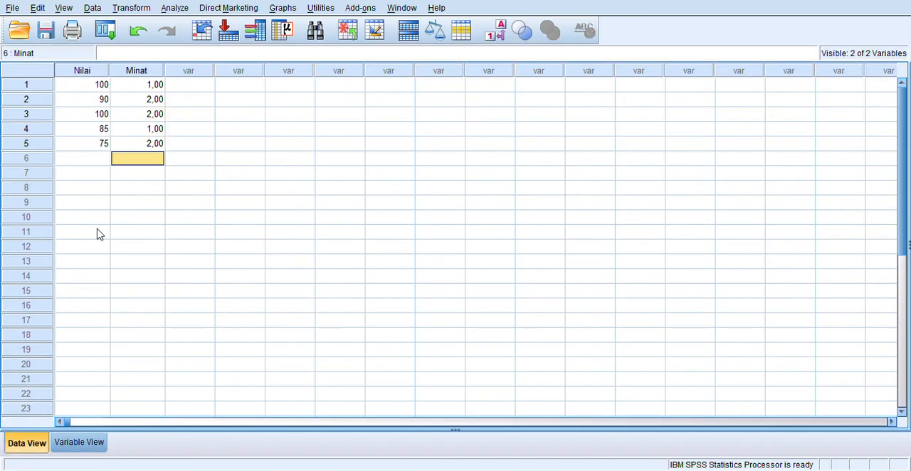